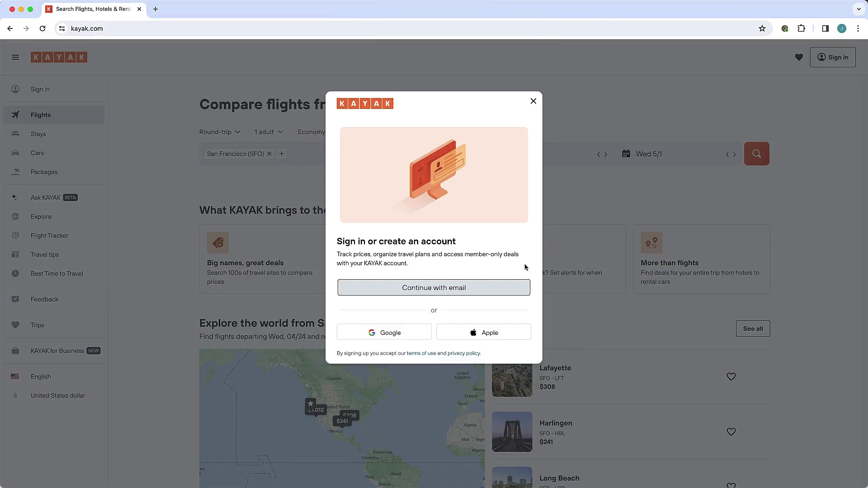
Sign into KAYAK on the web via email, using the passkey saved in Keeper.
left_click(477, 287)
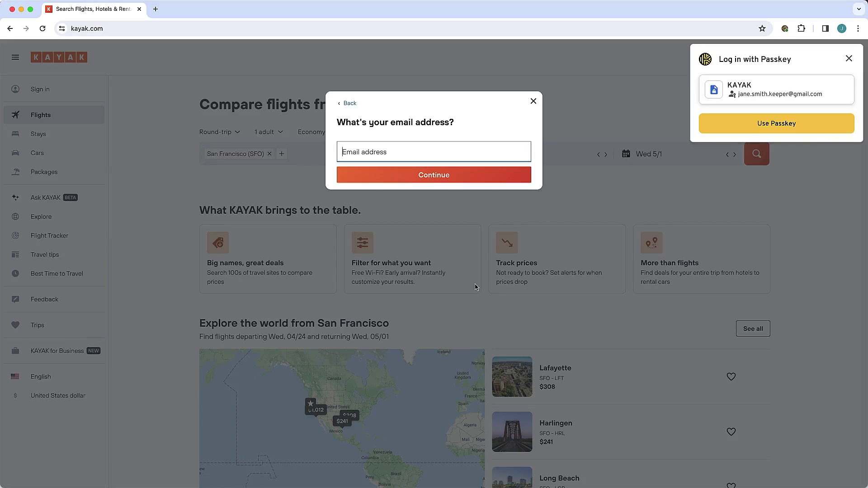
left_click(766, 124)
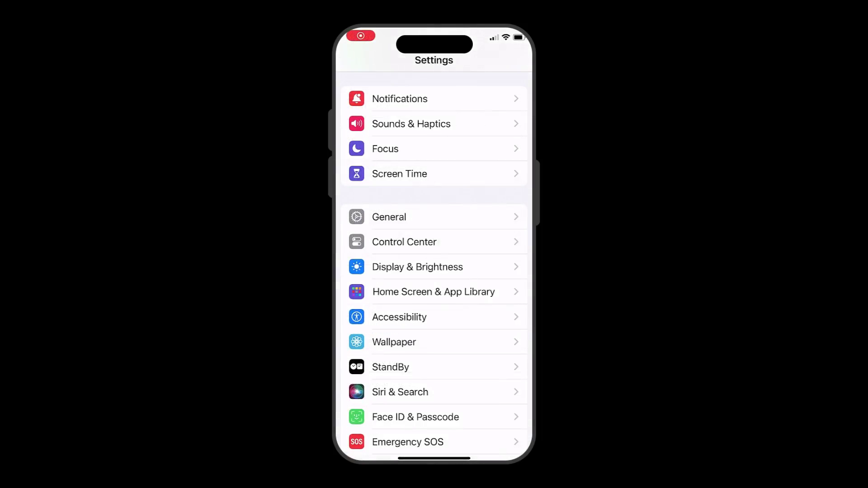
In Passwords > Password Options, enable Keeper for AutoFill and turn off iCloud Keychain.
scroll(434, 267, "down", 5)
scroll(434, 266, "down", 3)
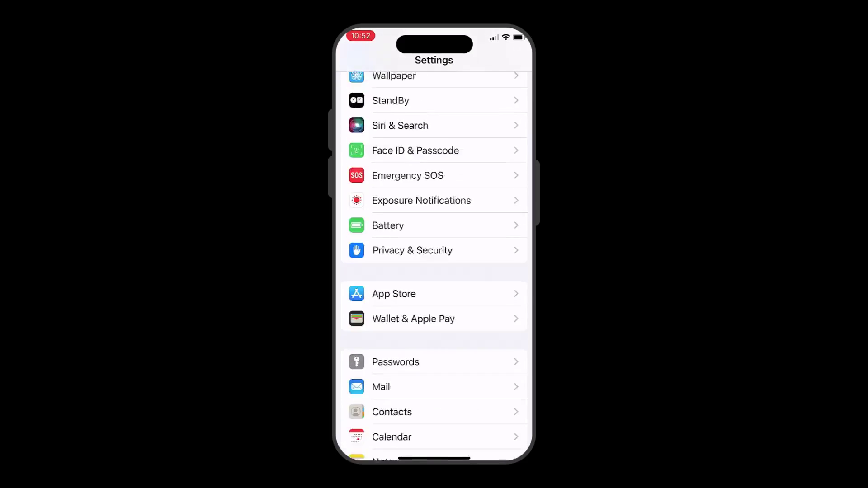
scroll(434, 267, "down", 4)
left_click(391, 194)
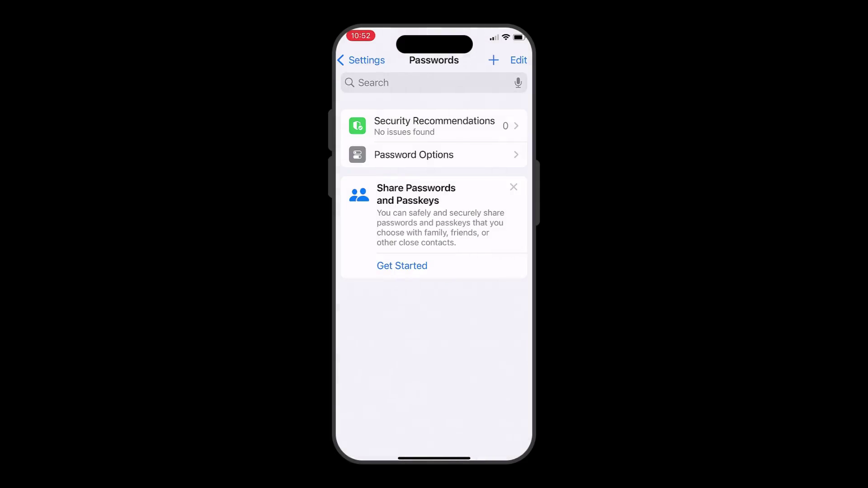
left_click(407, 155)
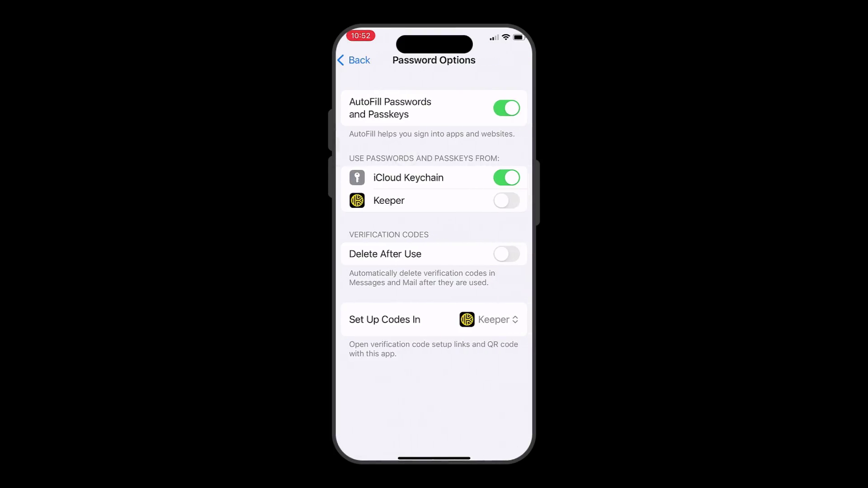
left_click(506, 200)
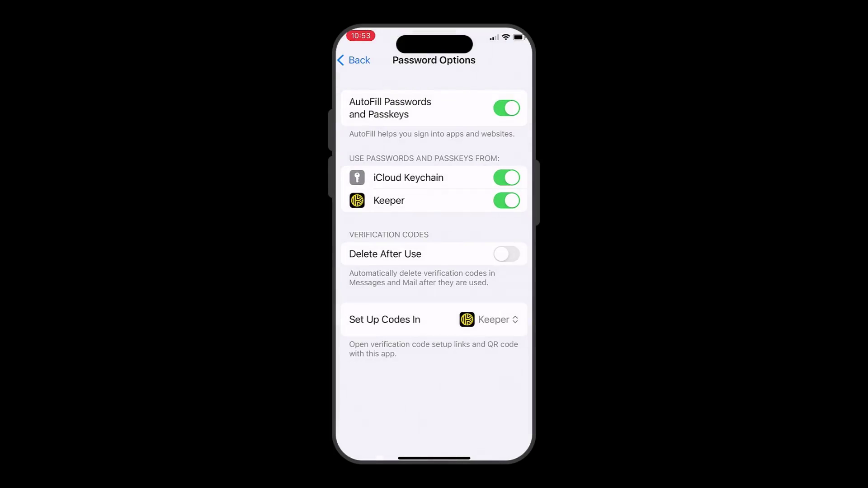
left_click(506, 178)
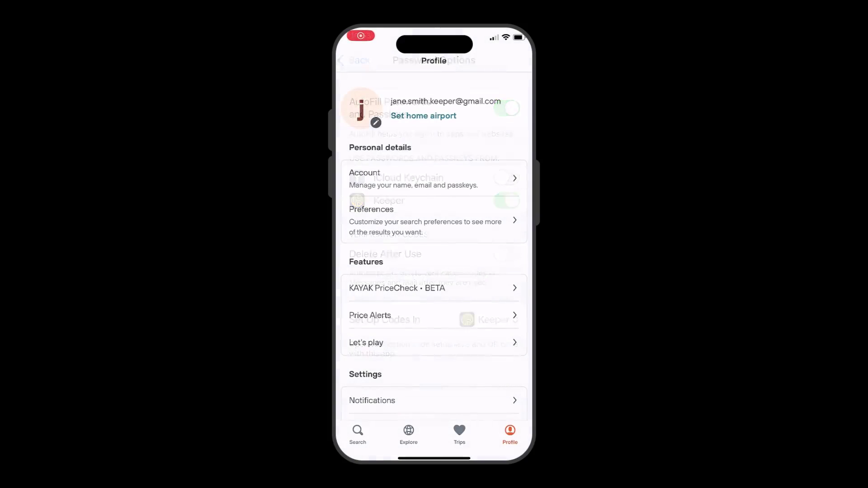
Create a new KAYAK passkey under Account > Passkeys and save it in Keeper.
left_click(377, 180)
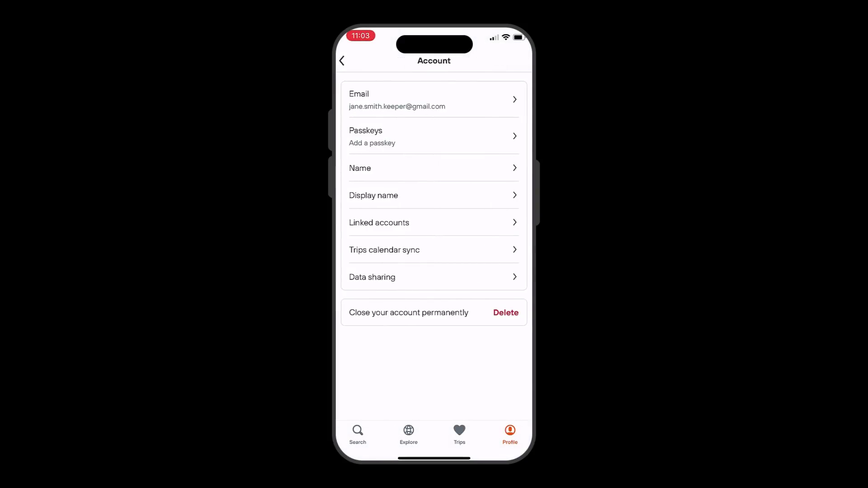
left_click(370, 132)
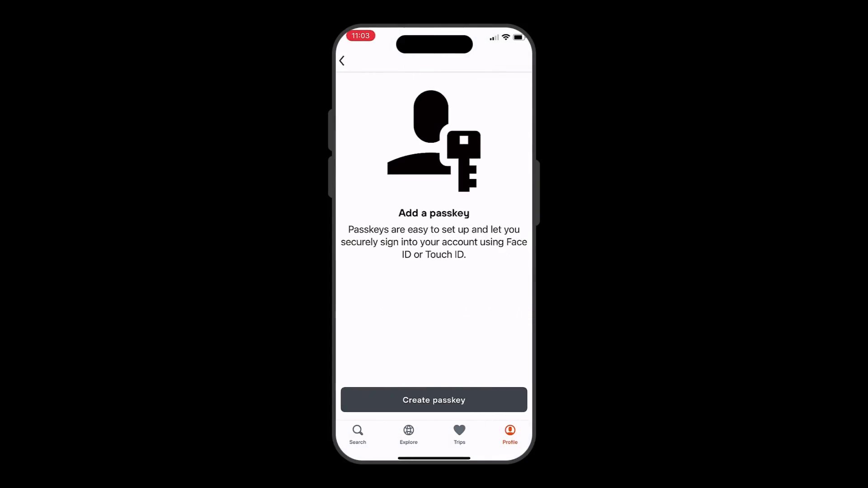
left_click(435, 400)
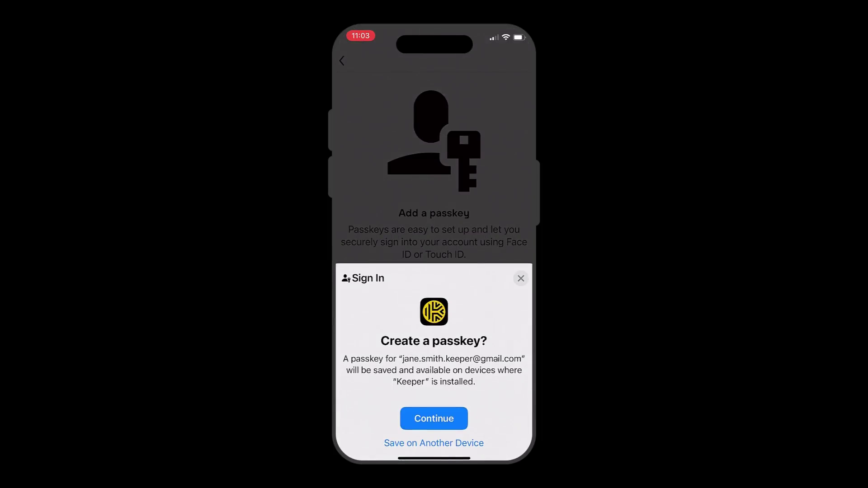
left_click(433, 420)
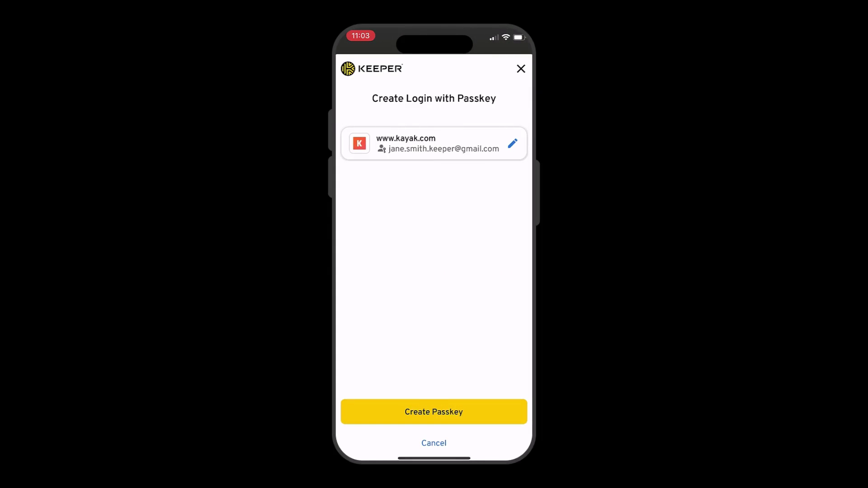
left_click(433, 413)
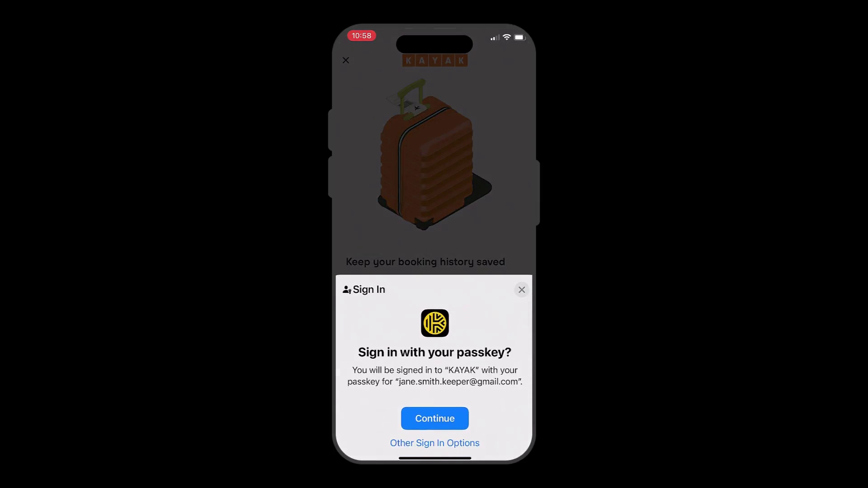
Continue on the 'Sign in with your passkey?' sheet to sign into KAYAK.
left_click(435, 419)
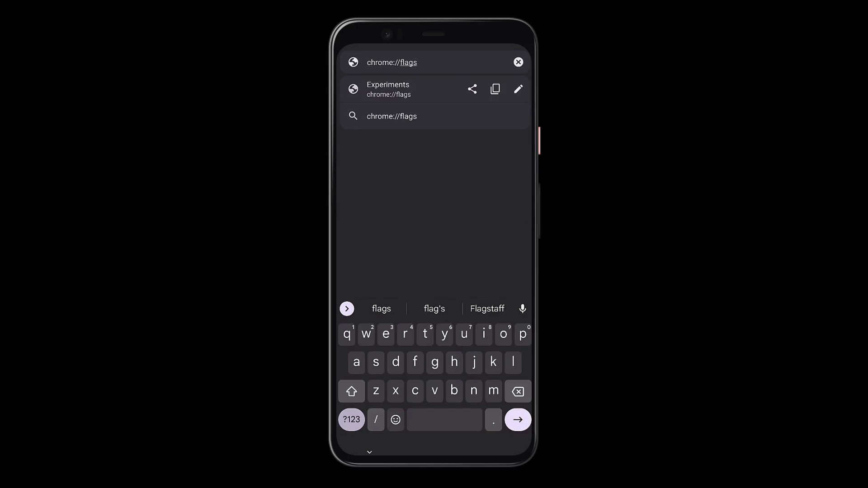
Search chrome://flags for 'Passkeys' and enable Android Credential Management for passkeys.
key("Return")
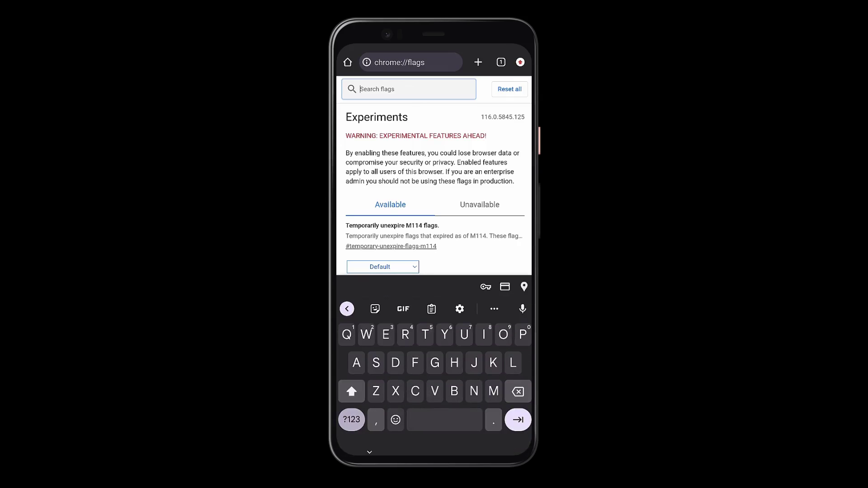
type("Passkey")
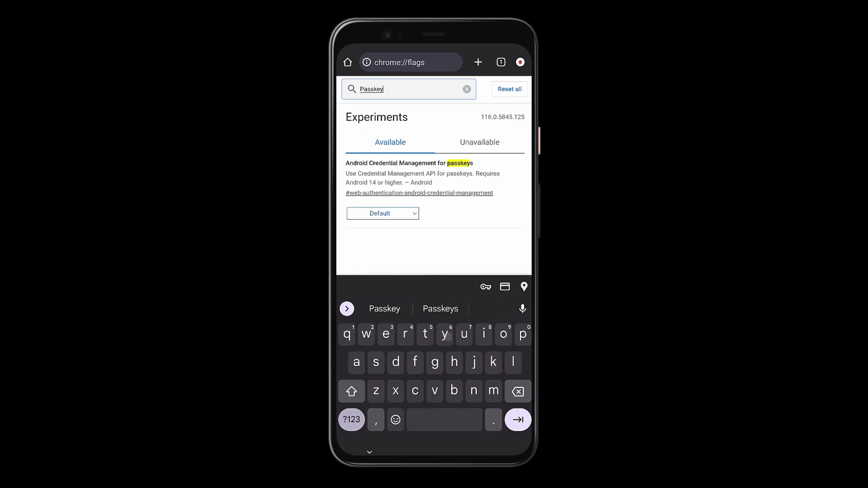
type("s")
left_click(383, 213)
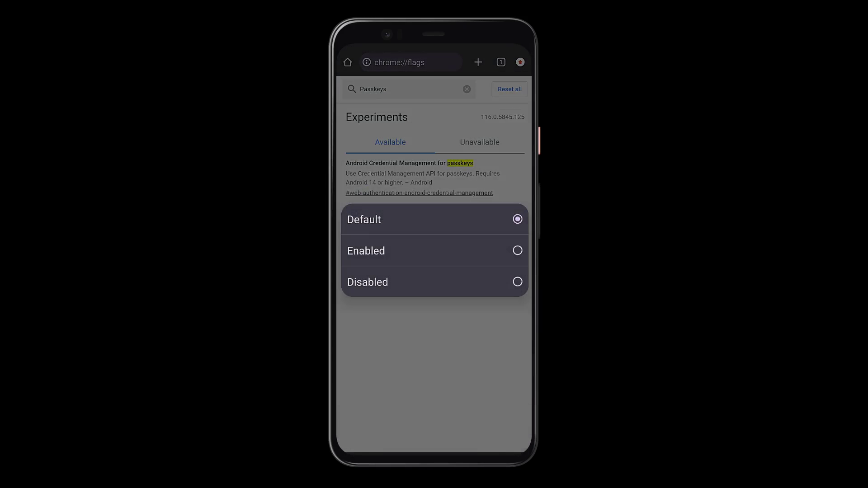
left_click(366, 250)
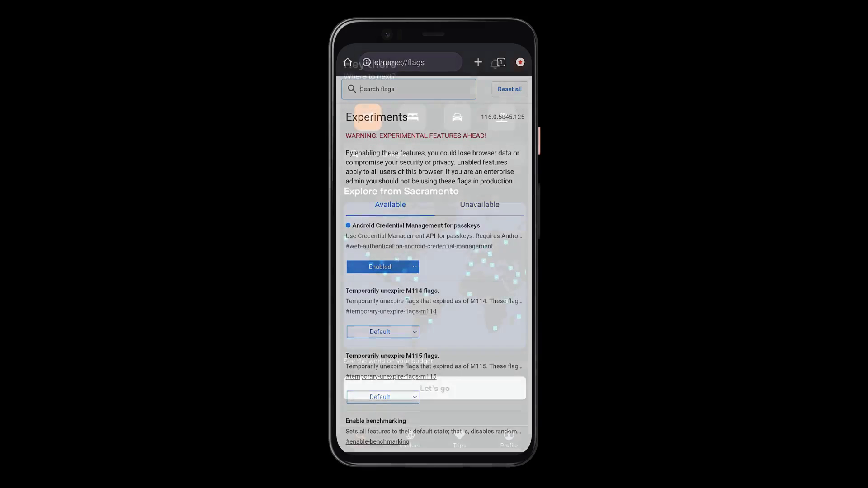
Create a new passkey from KAYAK Profile > Account > Passkeys and save it in Keeper.
left_click(508, 439)
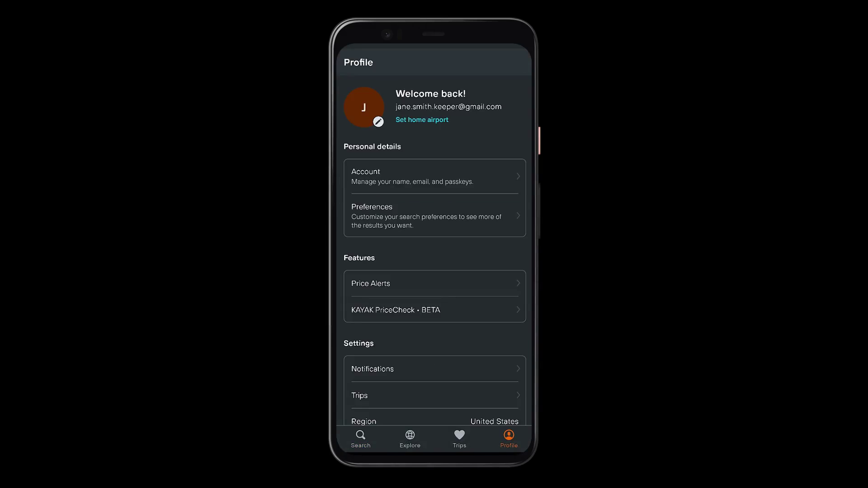
left_click(390, 175)
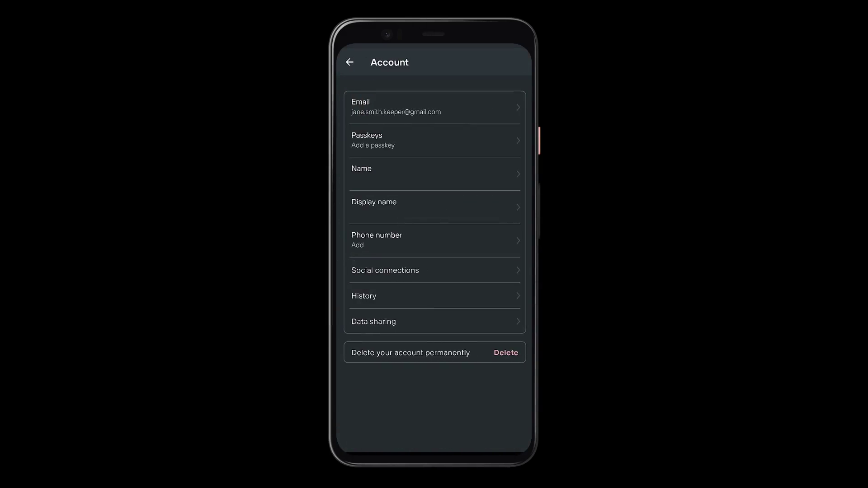
left_click(372, 144)
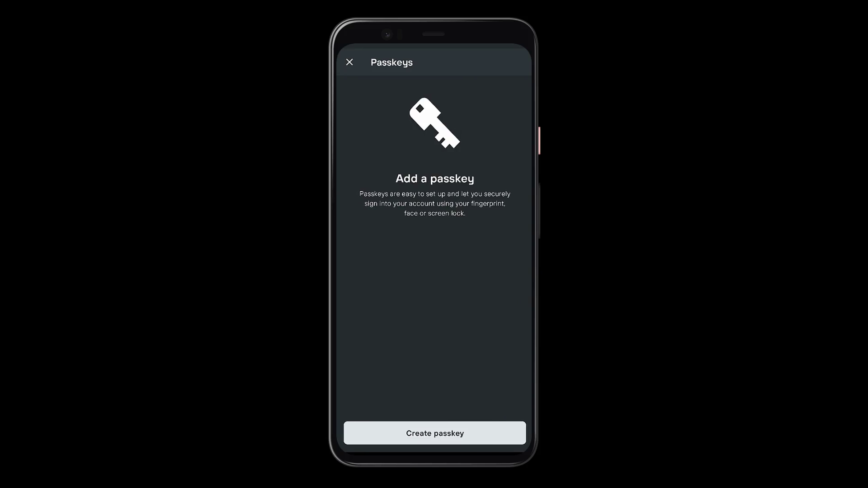
left_click(439, 435)
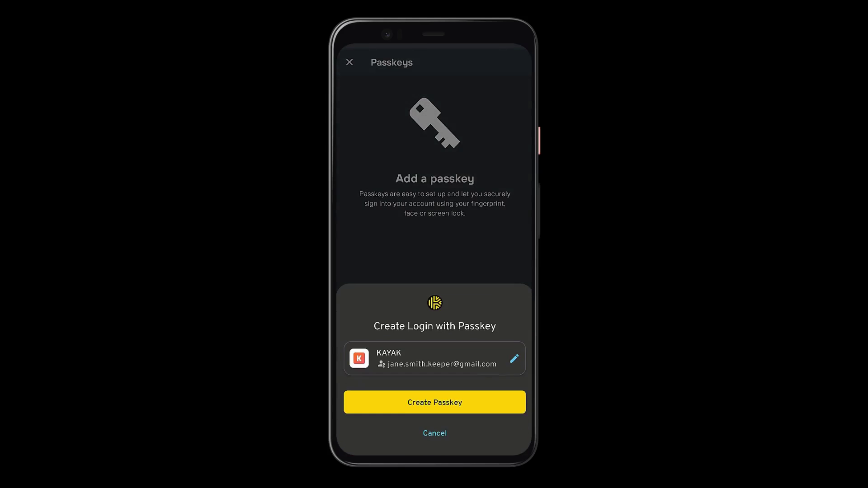
left_click(445, 402)
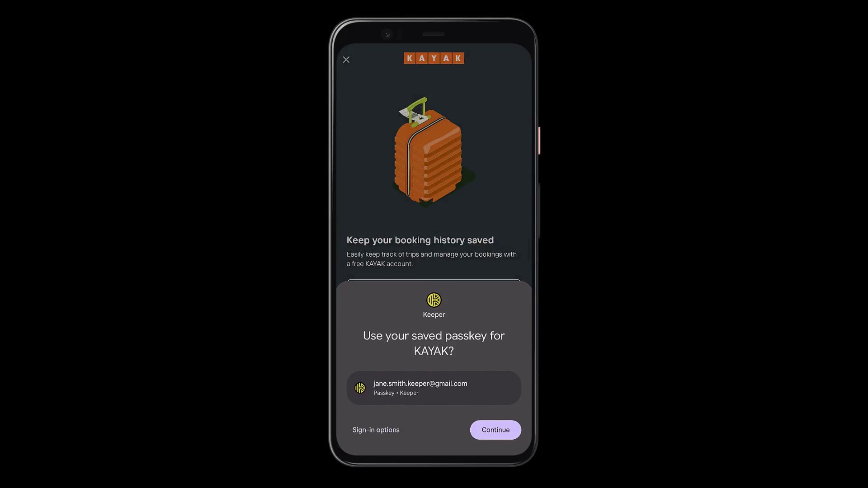
Continue with the saved passkey and confirm Use Passkey in Keeper's sheet.
left_click(495, 430)
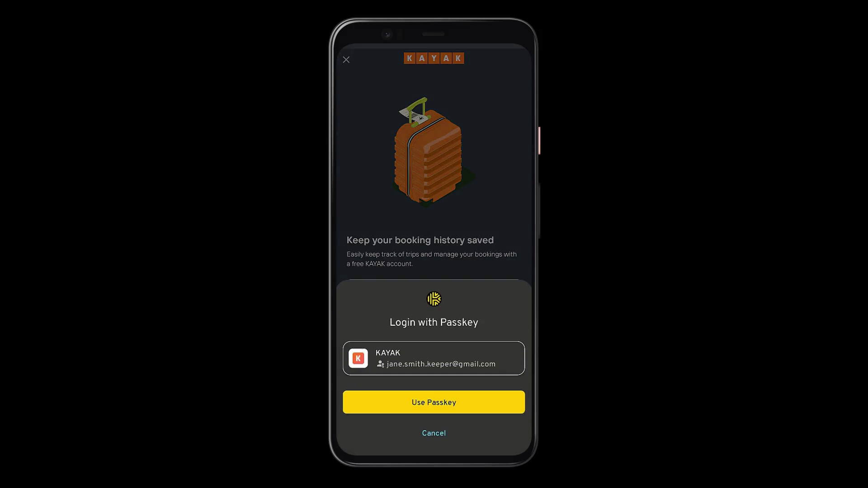
left_click(452, 401)
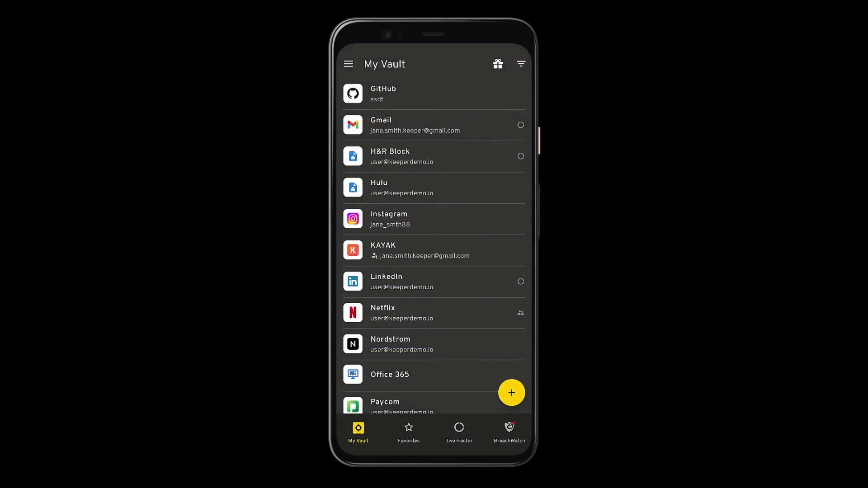
Open the KAYAK record in My Vault, expand its passkey details, and show Share options.
left_click(389, 251)
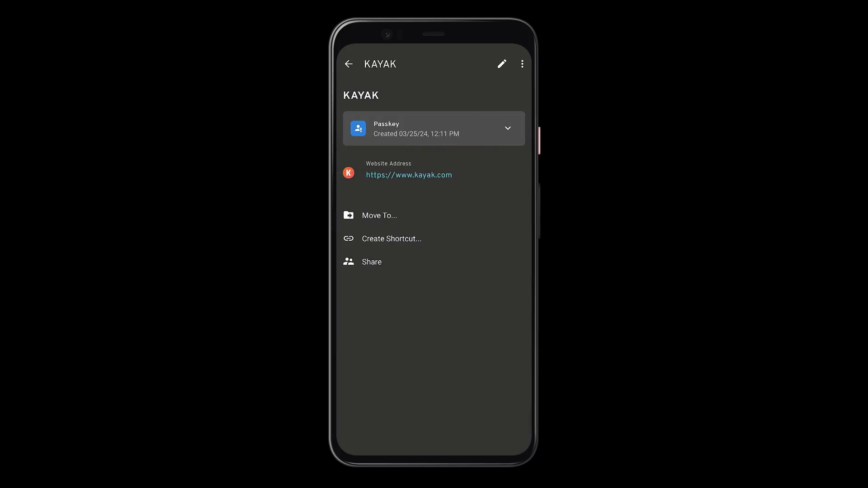
left_click(508, 128)
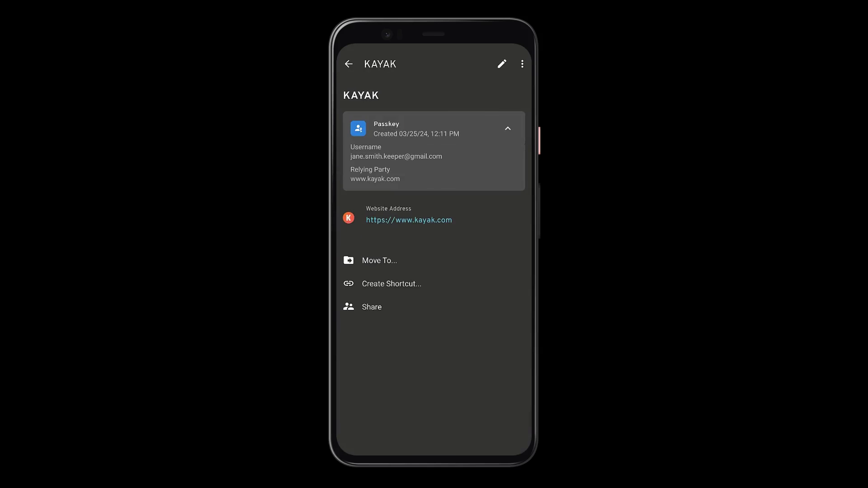
left_click(369, 309)
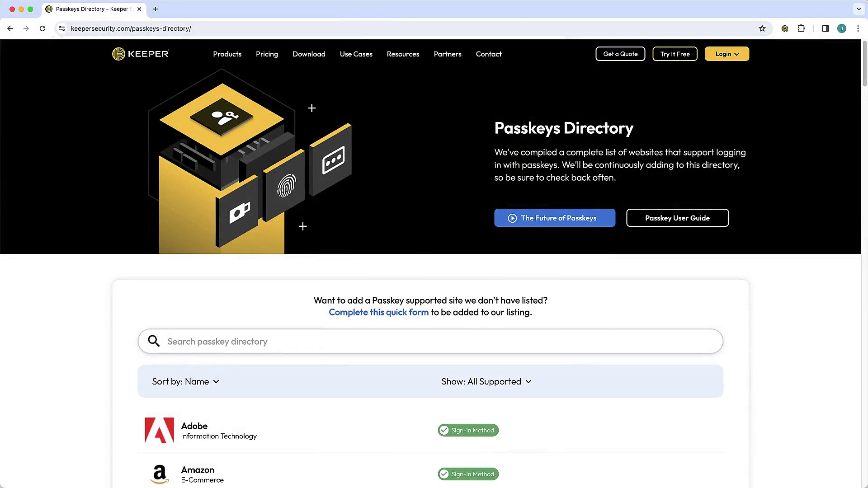
Scroll through Keeper's Passkeys Directory from Adobe down to Docomo.
scroll(434, 271, "down", 2)
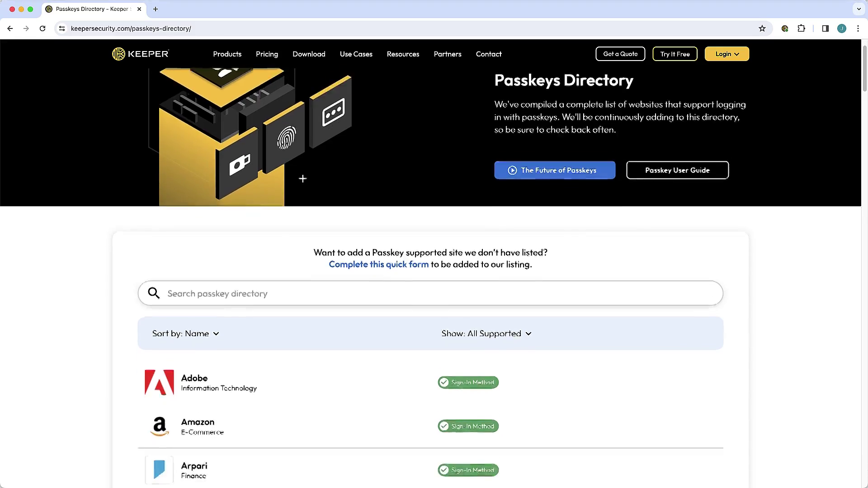
scroll(434, 271, "down", 1)
scroll(434, 271, "down", 2)
scroll(434, 272, "down", 2)
scroll(434, 271, "down", 2)
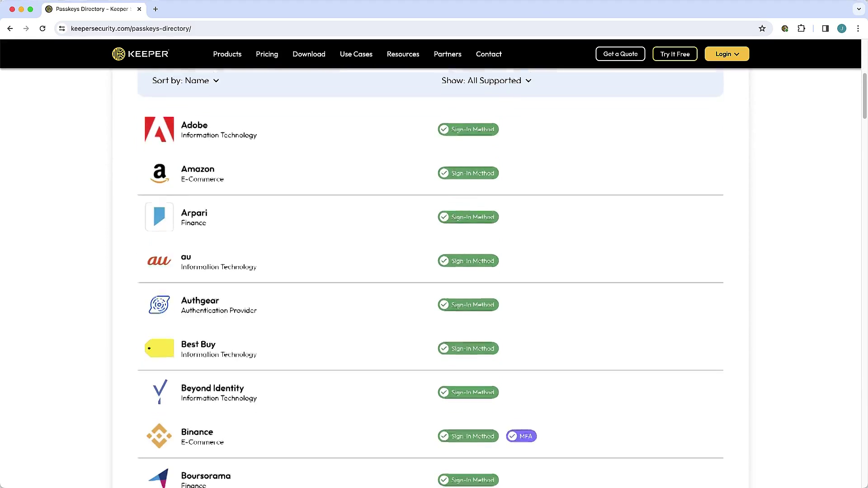
scroll(434, 272, "down", 2)
scroll(434, 272, "down", 2)
scroll(434, 272, "down", 2)
scroll(434, 271, "down", 2)
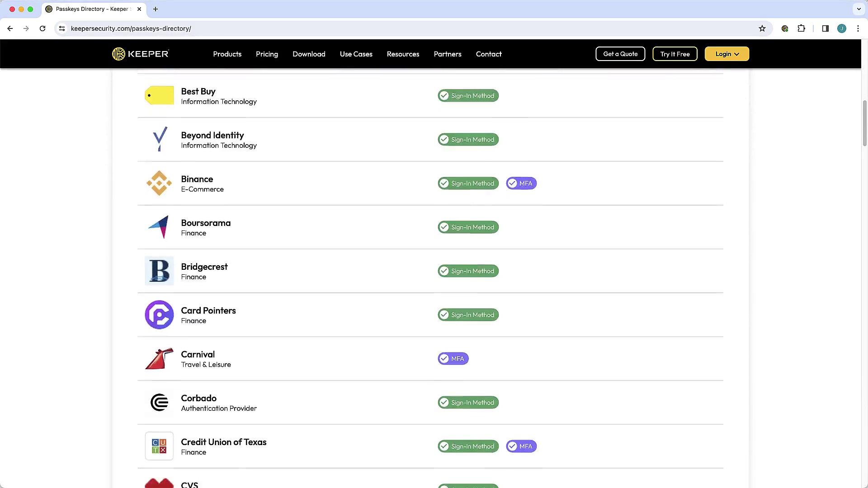
scroll(434, 271, "down", 2)
scroll(434, 271, "down", 2)
scroll(434, 271, "down", 2)
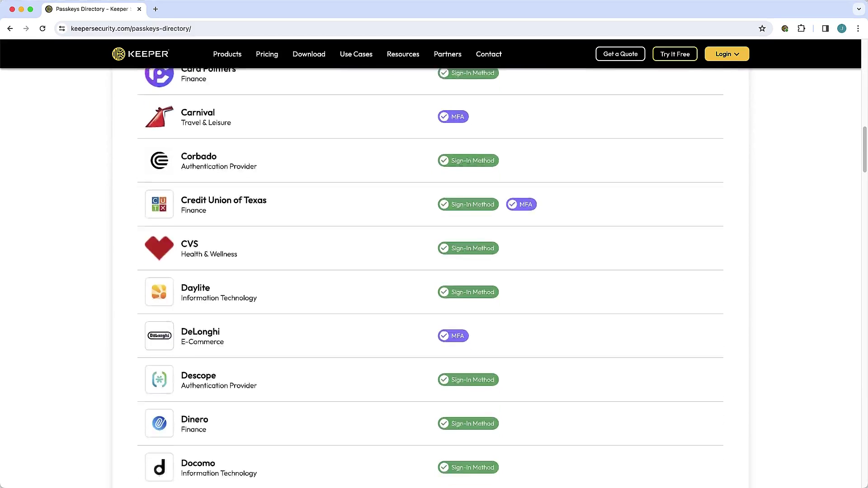